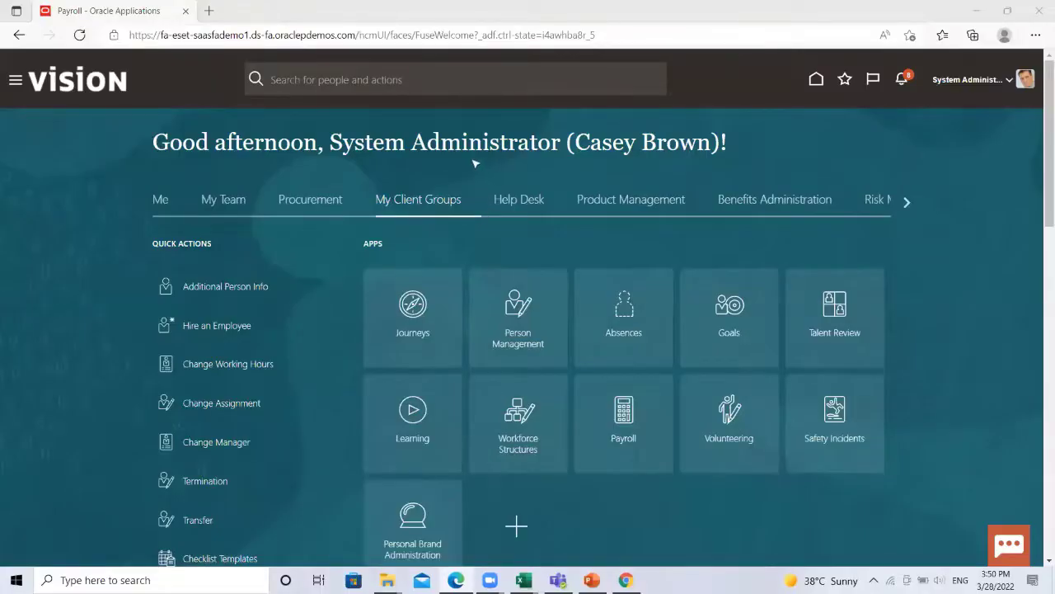
Open the Submit a Flow task from the Payroll work area of My Client Groups.
click(628, 412)
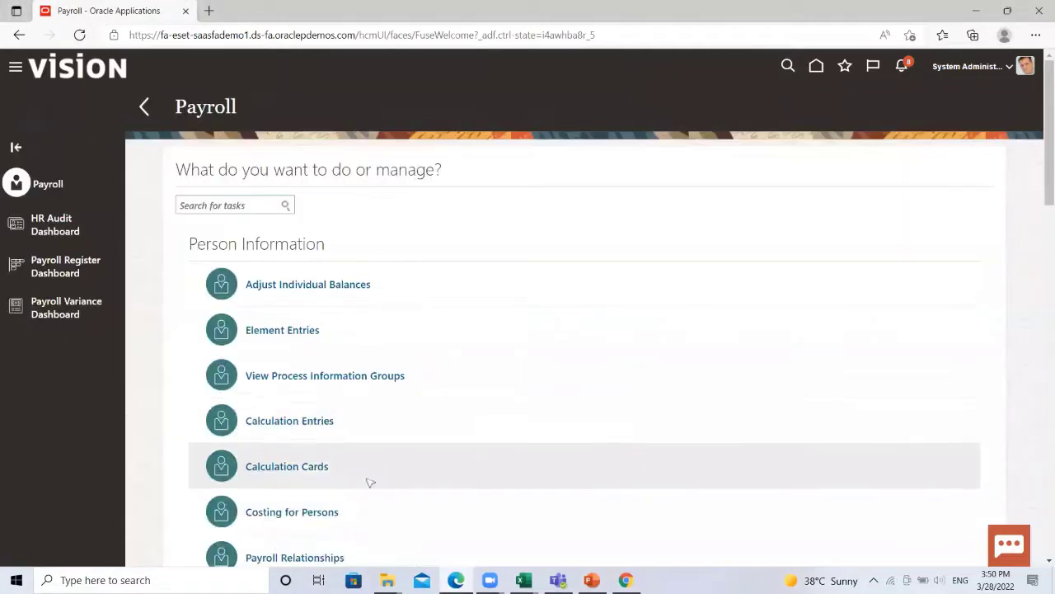
scroll(376, 476, down, 1)
scroll(376, 477, down, 8)
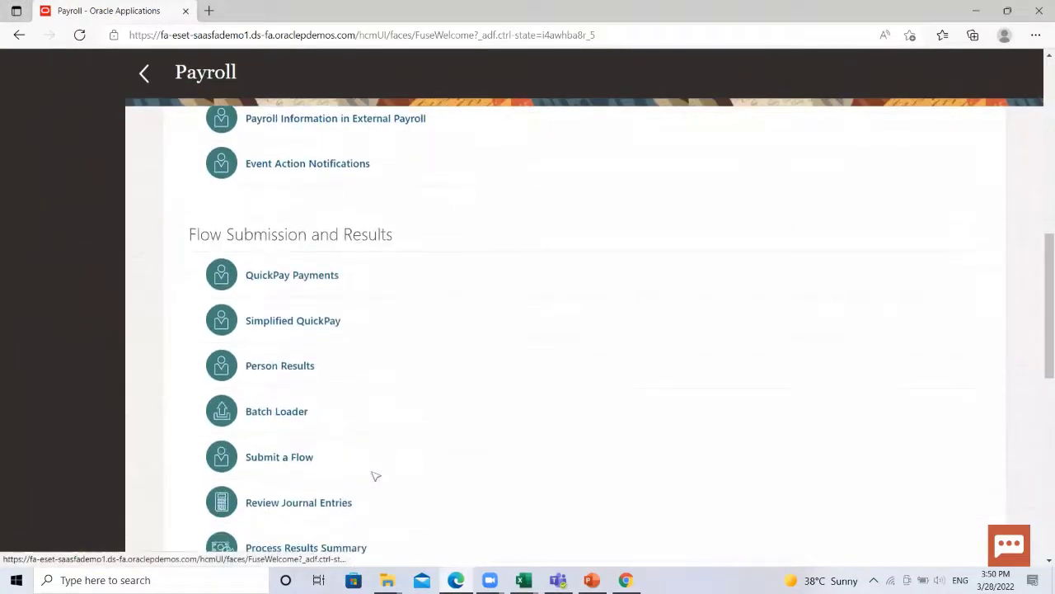
click(459, 365)
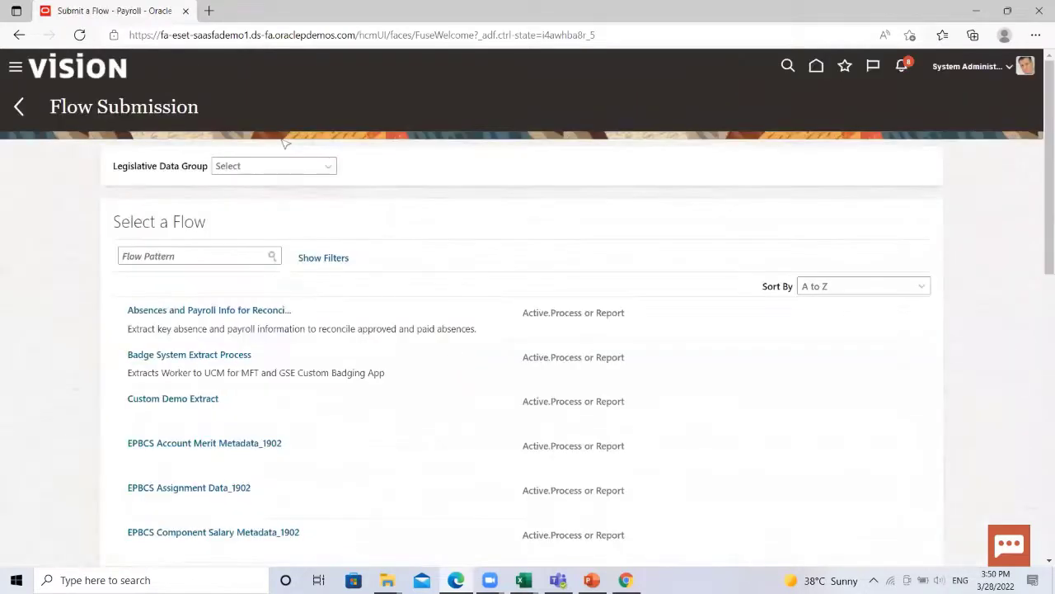
Set the Legislative Data Group for the flow submission to US Legislative Data Group.
click(277, 167)
text(us le)
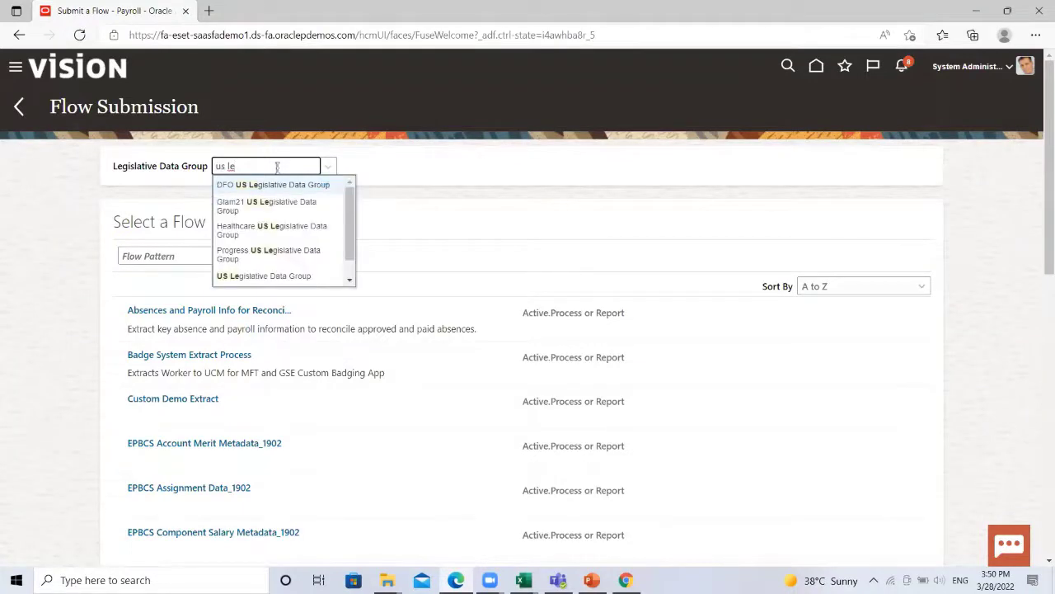
click(239, 275)
Search the flow patterns for "calculate prepayments" and open the Calculate Prepayments flow.
click(168, 256)
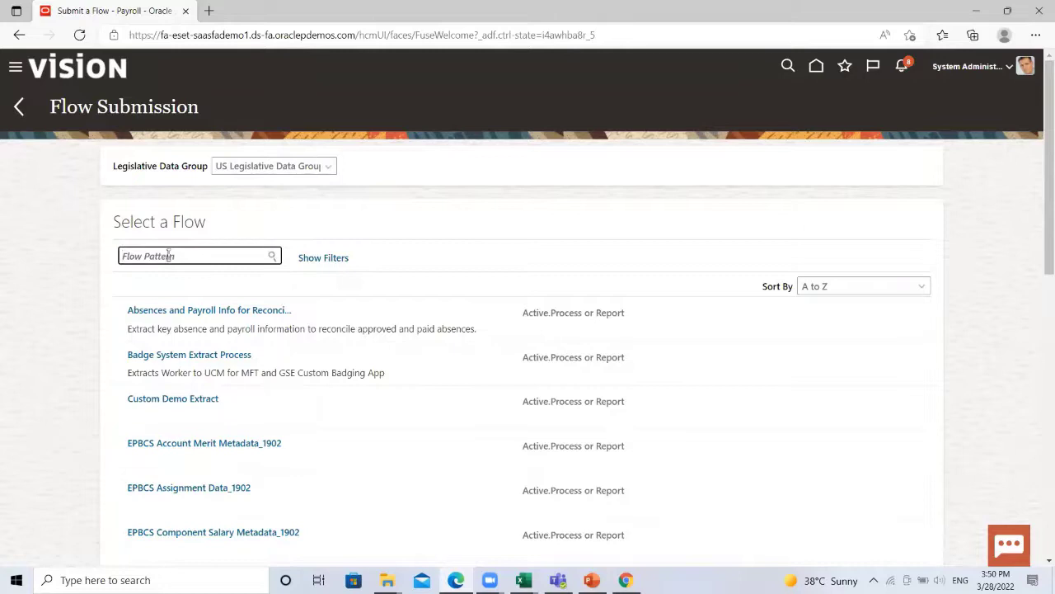
text(calaculat)
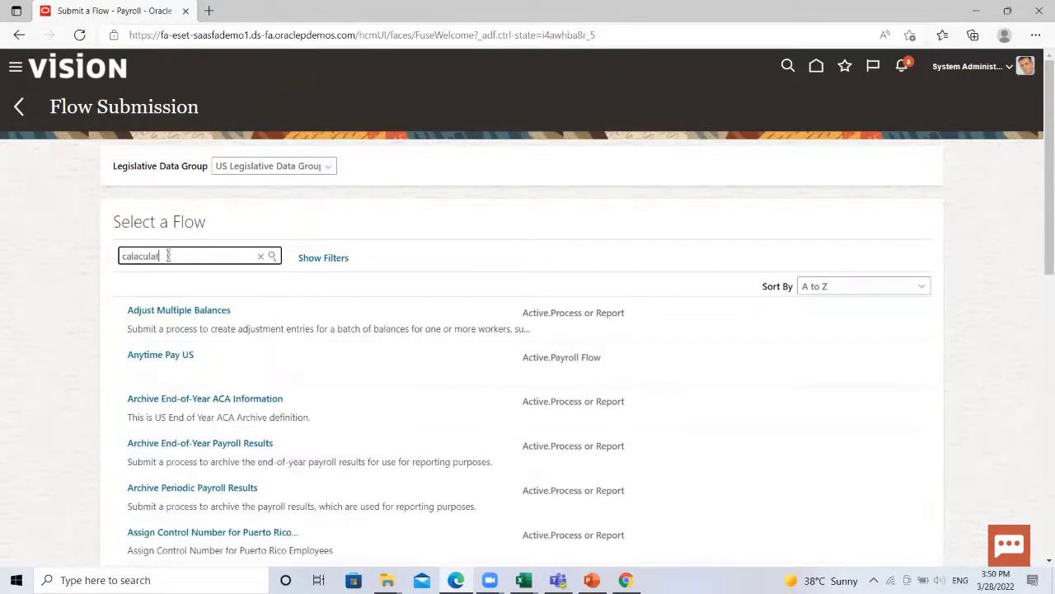
text(e prepayments)
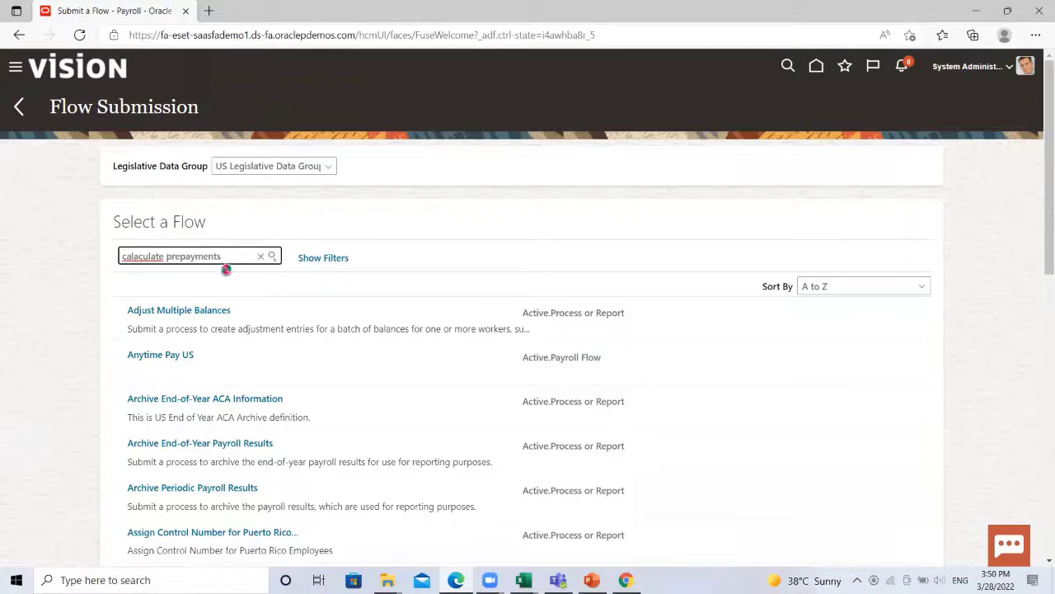
click(136, 256)
key(BackSpace)
key(Return)
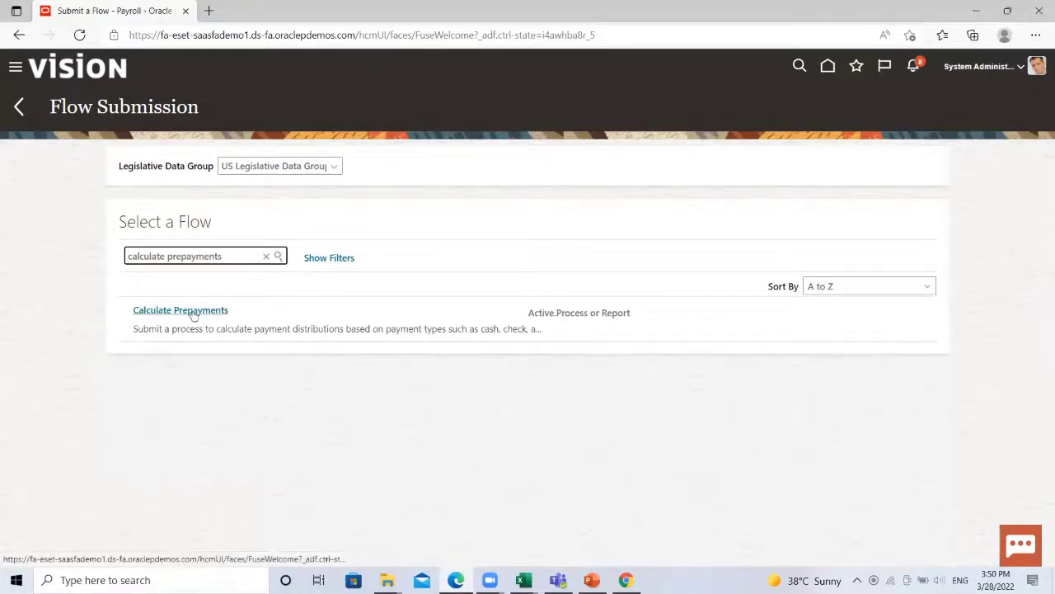
click(192, 311)
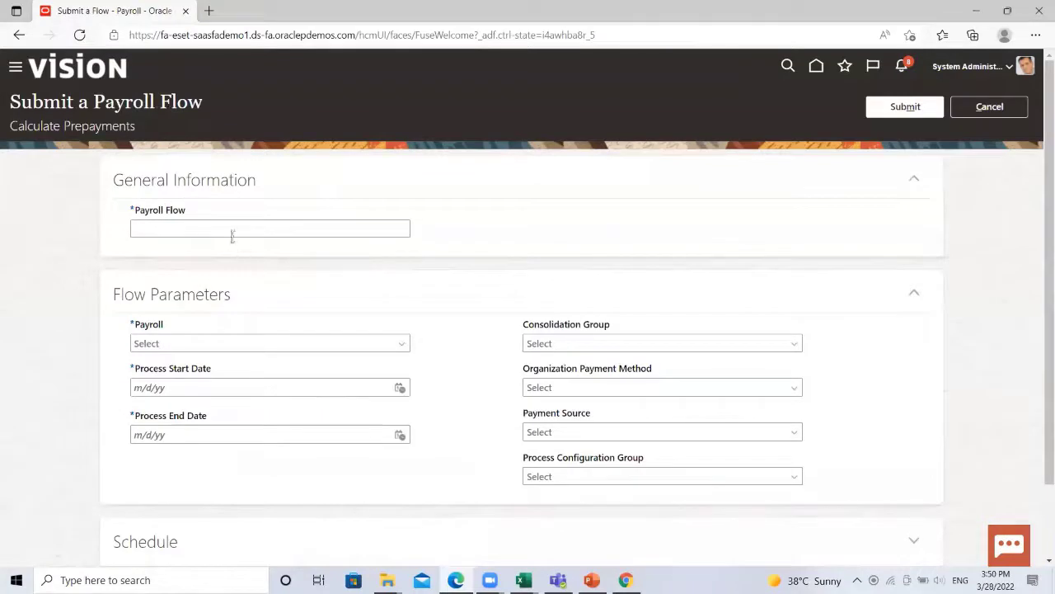
Name the payroll flow "March 2022" and choose the Monthly payroll.
click(229, 225)
text(M)
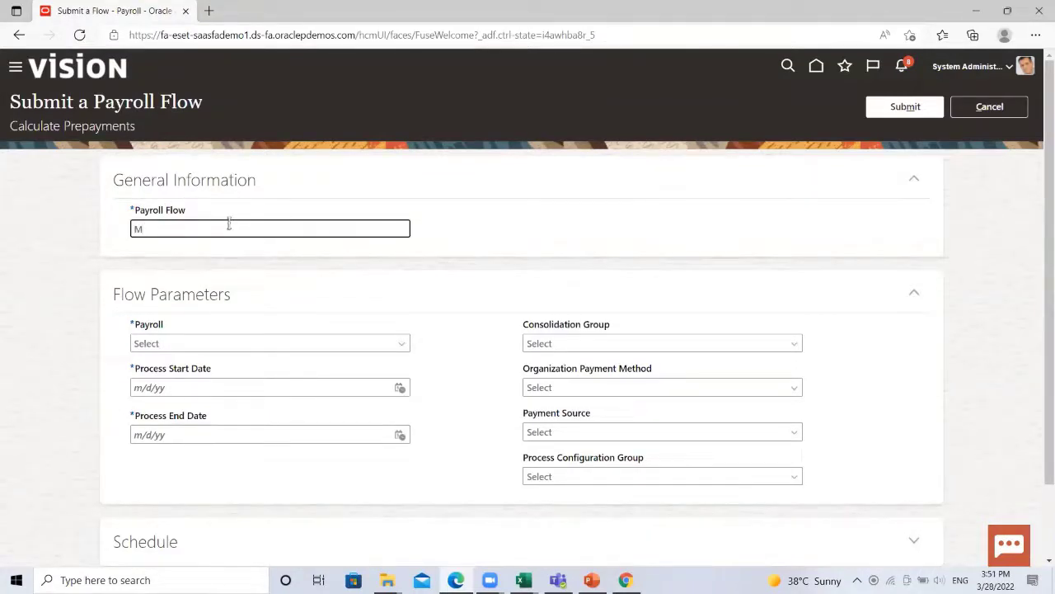
text(arch 2022)
click(405, 345)
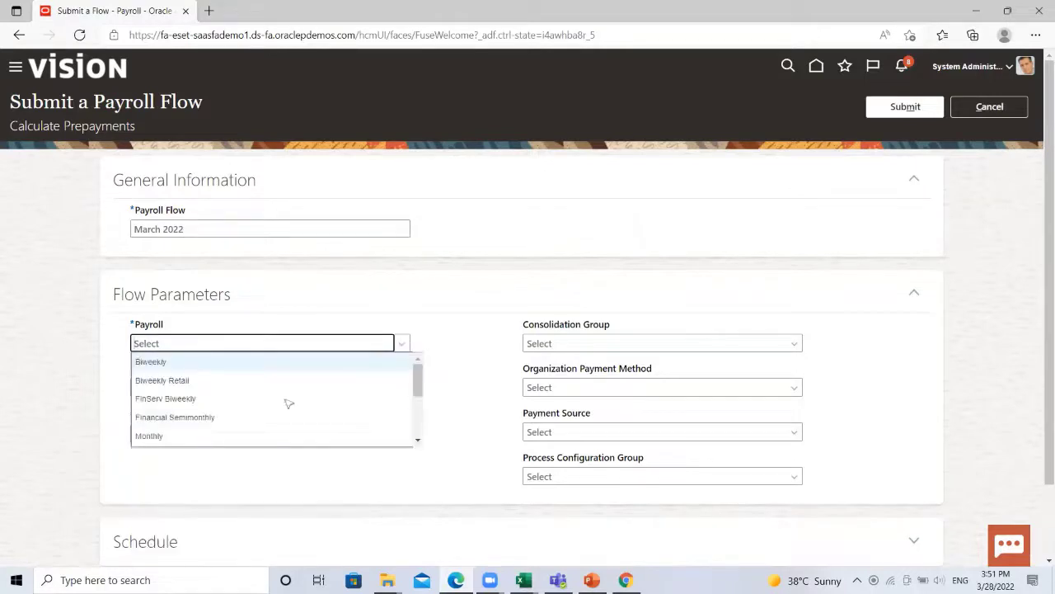
click(149, 436)
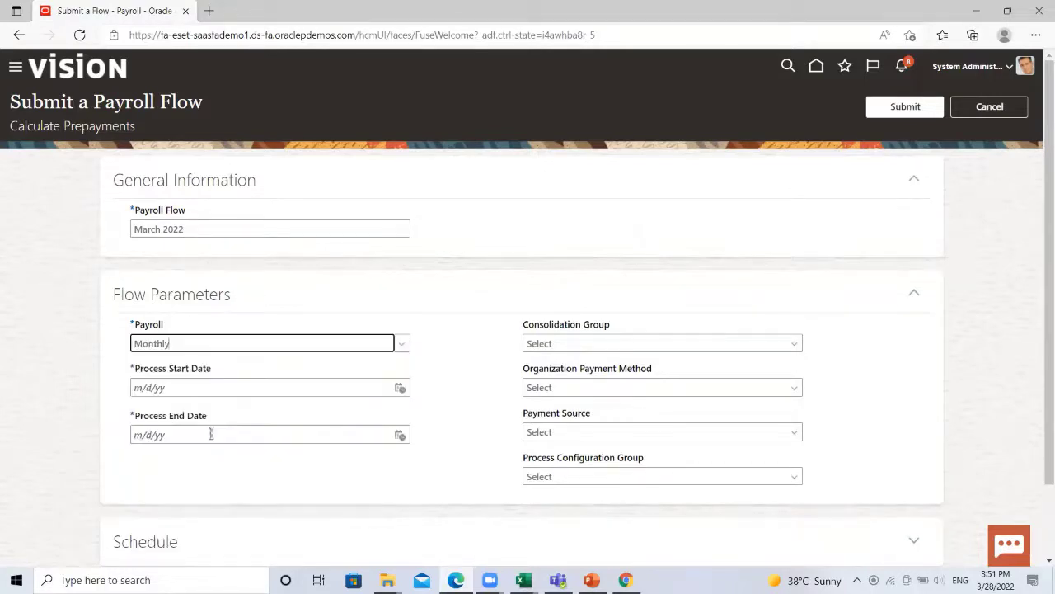
Set the process start date to 3/1/22 and end date to 3/31/22, and submit the flow.
click(398, 387)
click(463, 263)
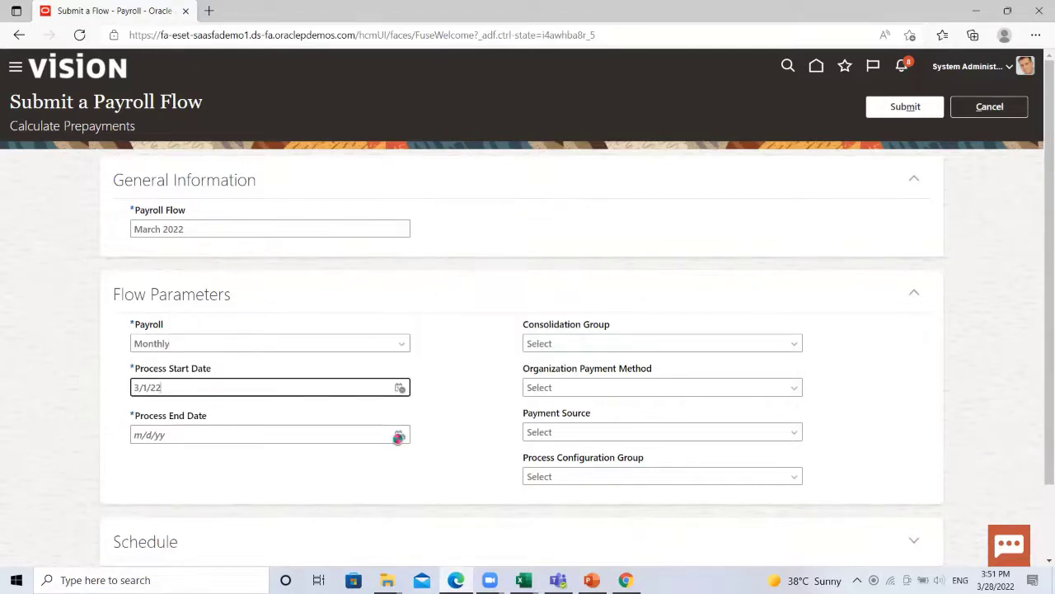
click(400, 434)
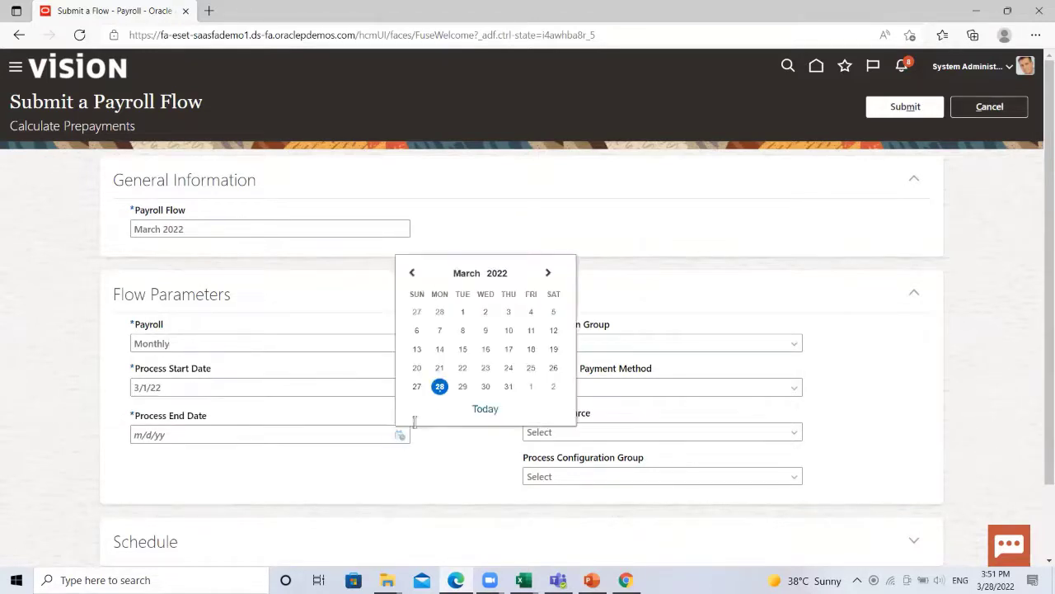
click(509, 385)
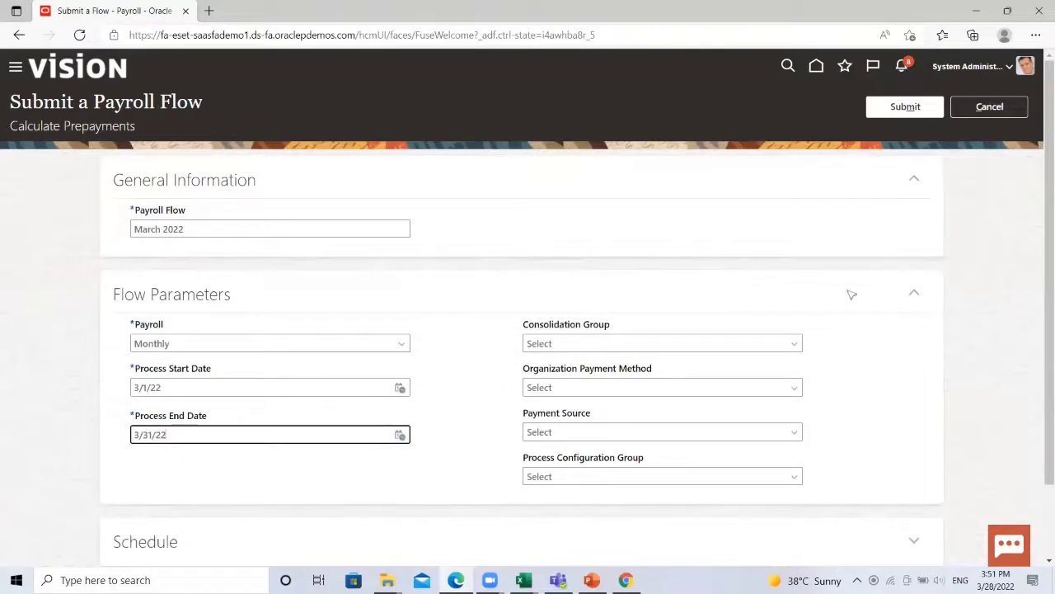
click(906, 108)
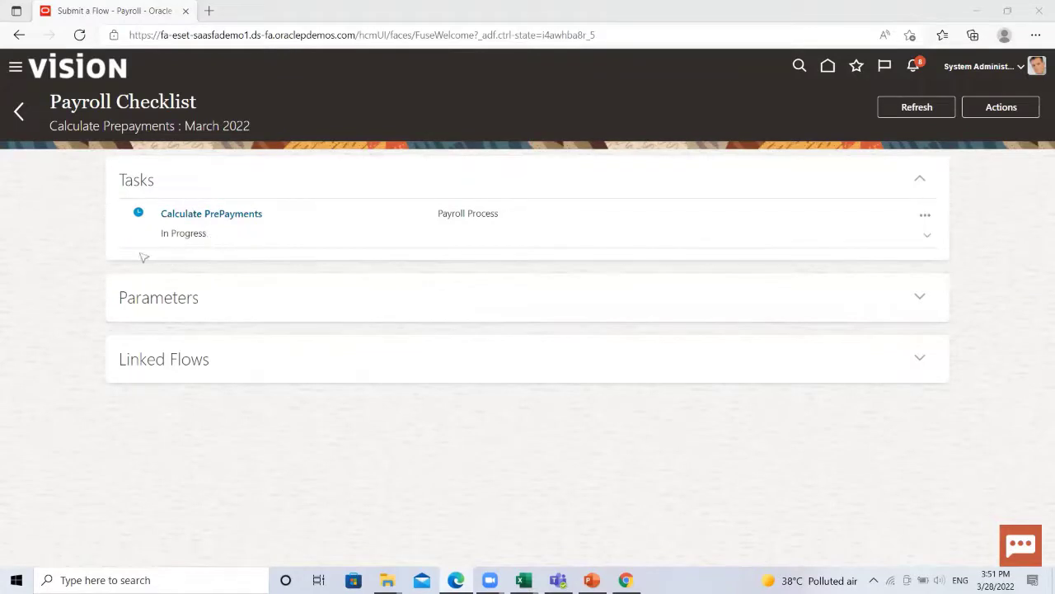
Refresh the payroll checklist until the submitted Calculate PrePayments task finishes processing.
click(923, 108)
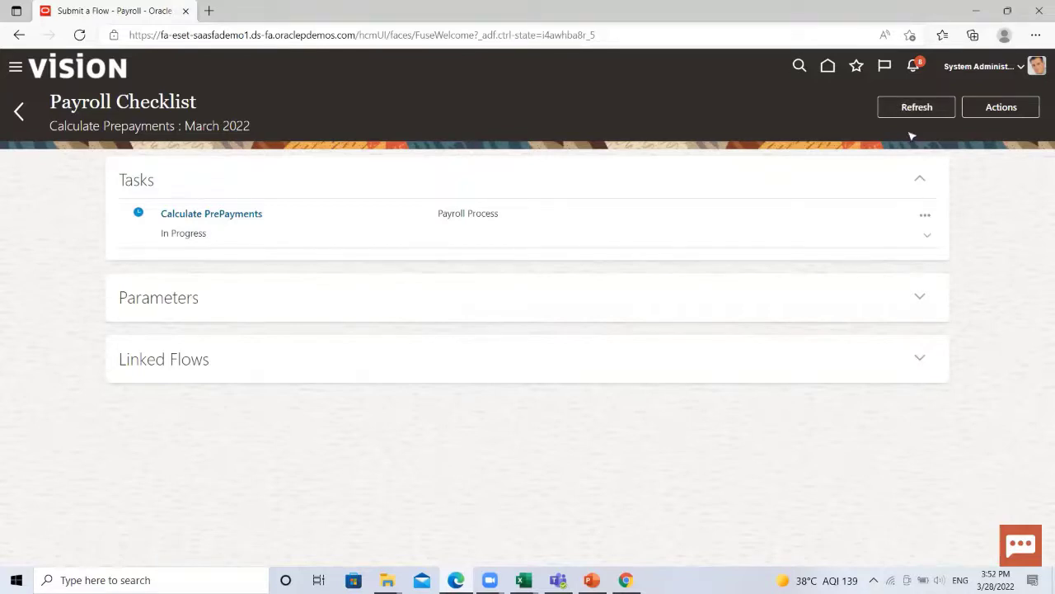
click(895, 108)
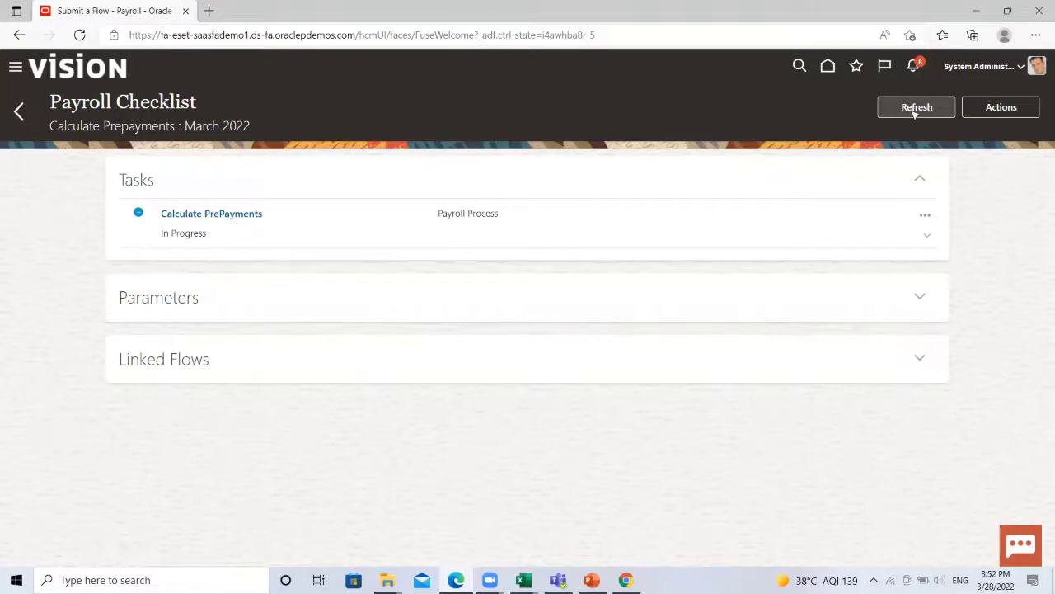
click(915, 112)
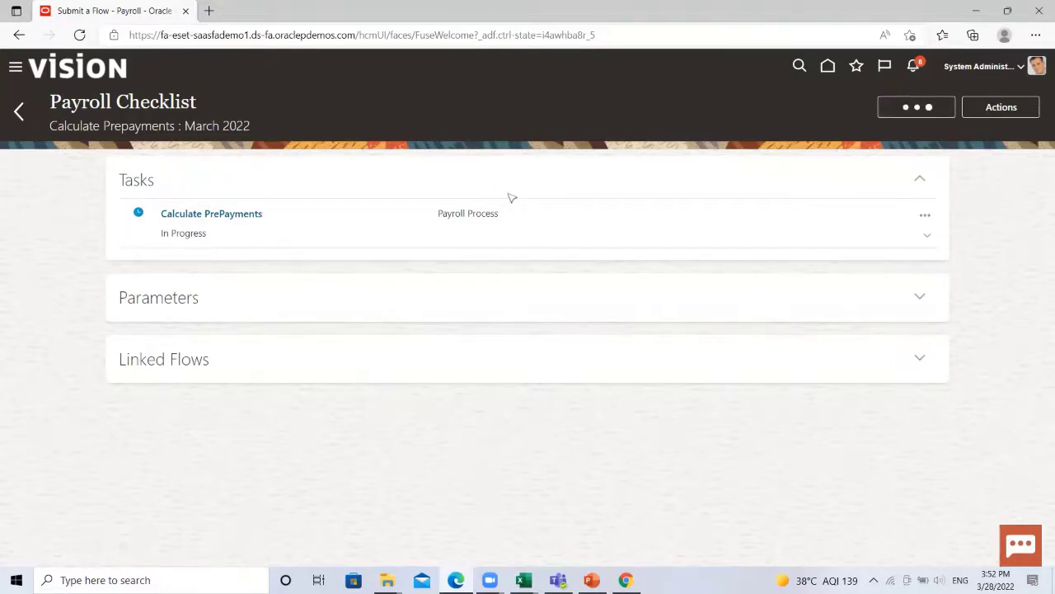
Mark the Calculate PrePayments task for retry and accept the warning.
click(925, 219)
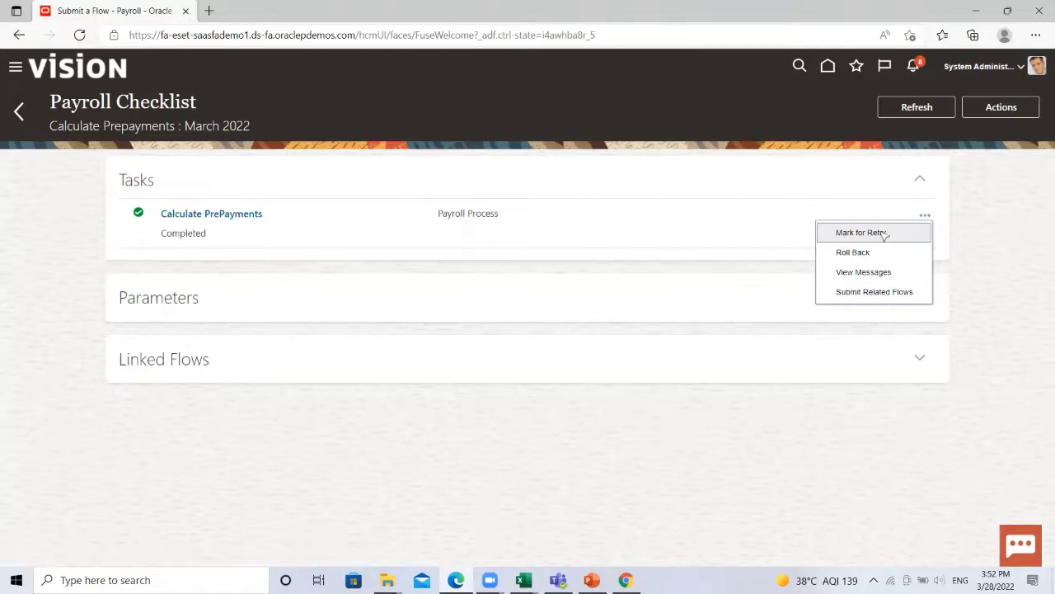
click(861, 232)
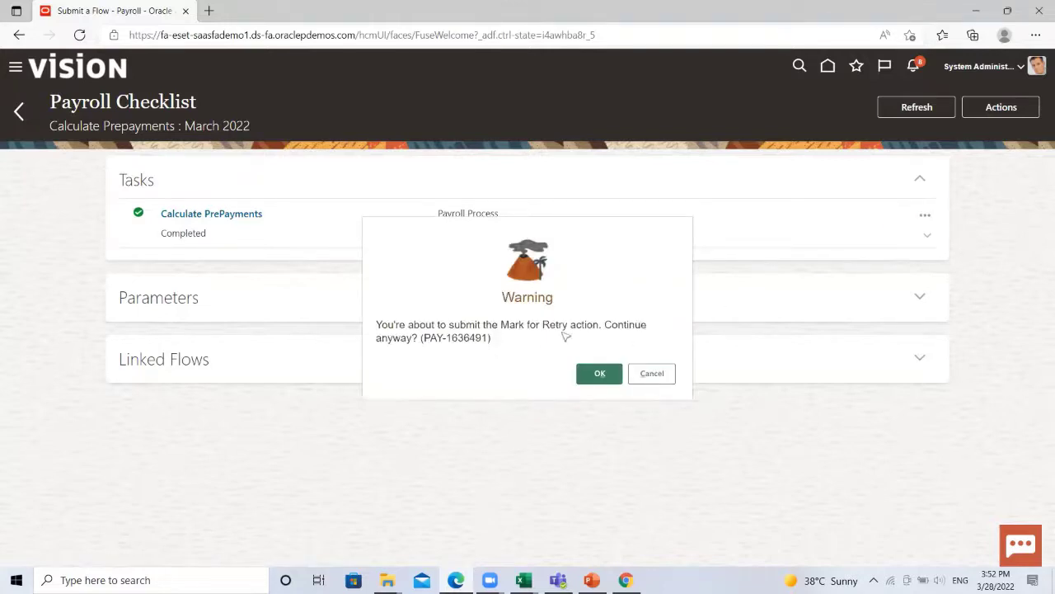
click(600, 375)
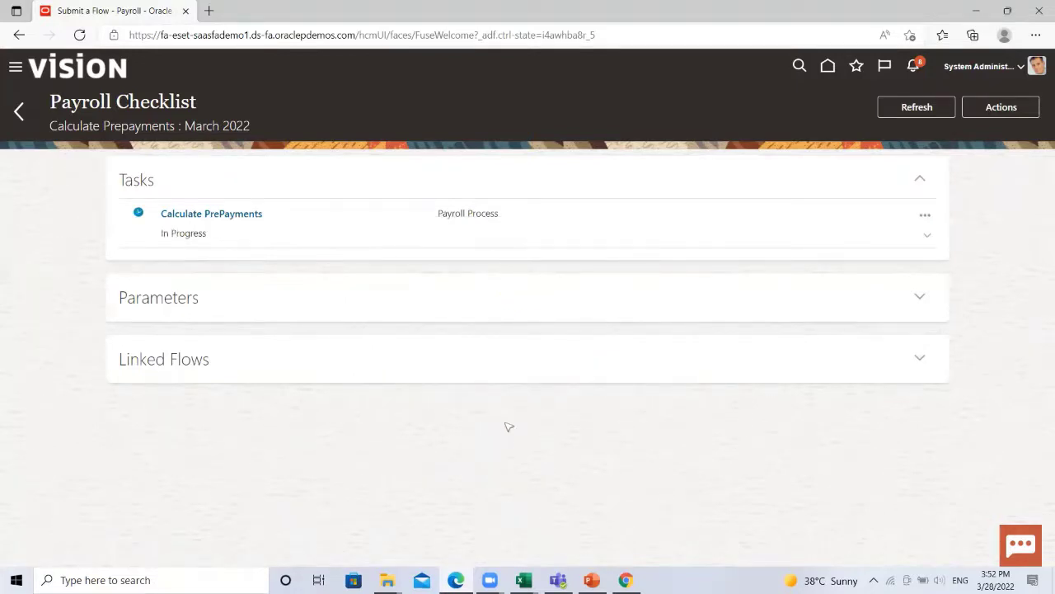
Refresh the payroll checklist repeatedly to check the status of the Mark for Retry action.
click(915, 109)
click(891, 110)
click(924, 107)
click(905, 109)
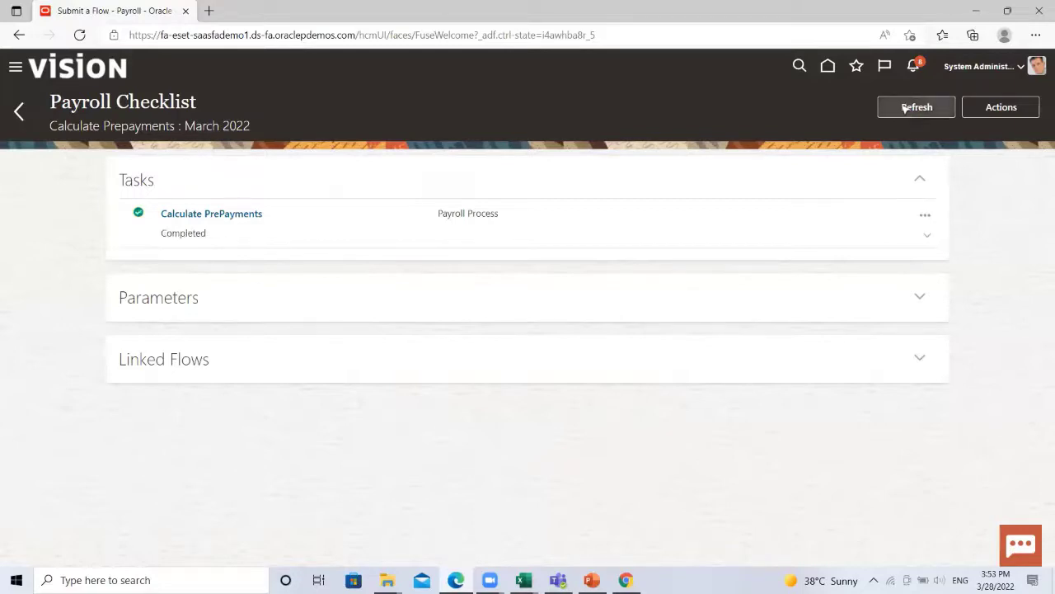
Expand the details of the Calculate PrePayments task in the checklist.
click(927, 235)
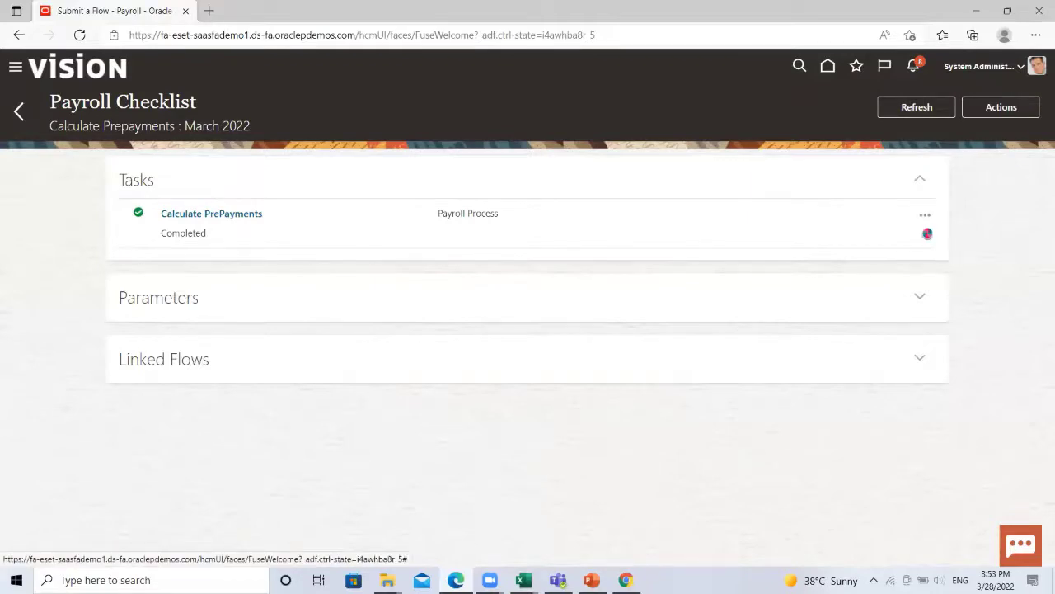